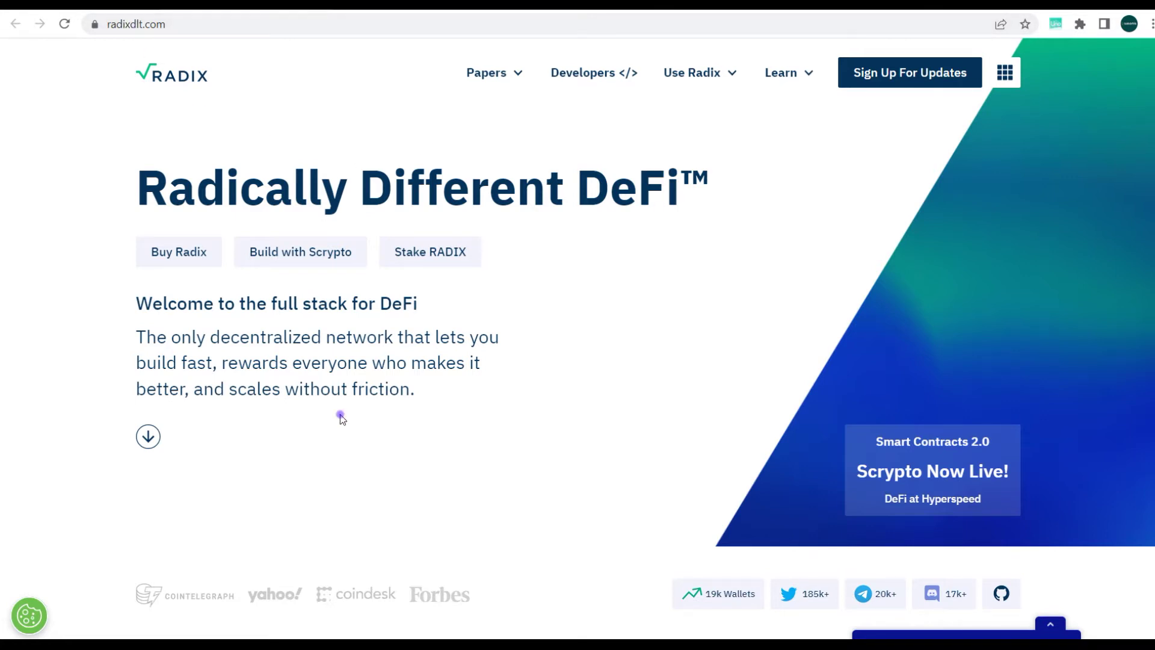
# Scroll down the radixdlt.com homepage headlined 'Radically Different DeFi™'
pyautogui.scroll(-1, 458, 394)
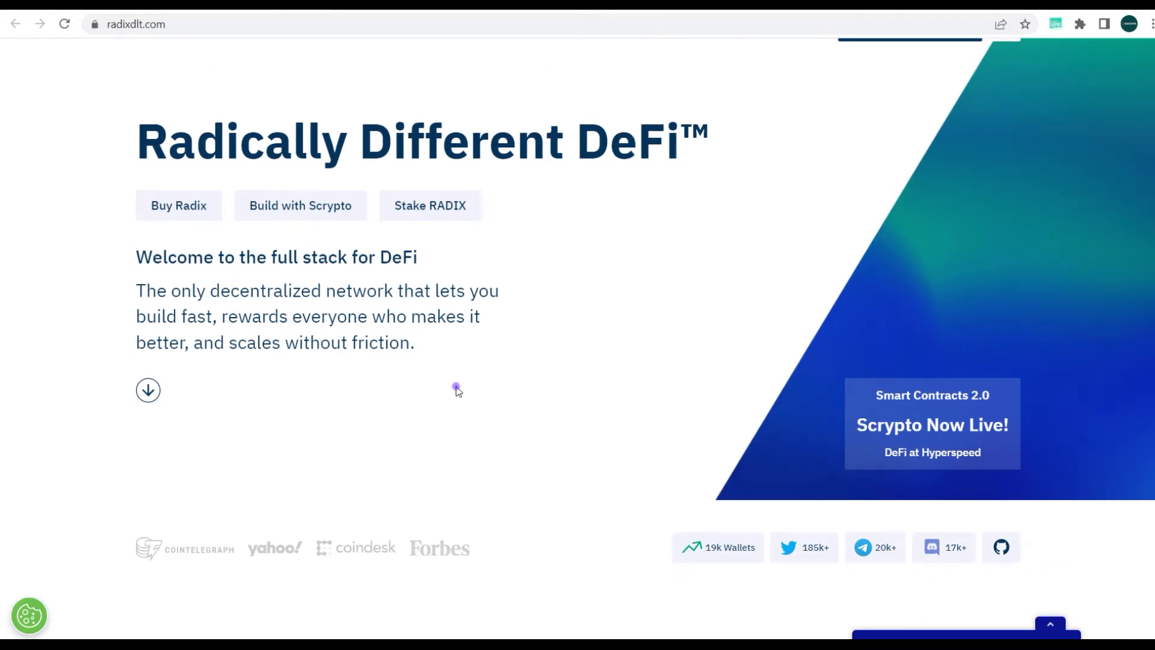
# Scroll the homepage to the 'Secure the network, earn tokens' staking section
pyautogui.scroll(-3, 458, 395)
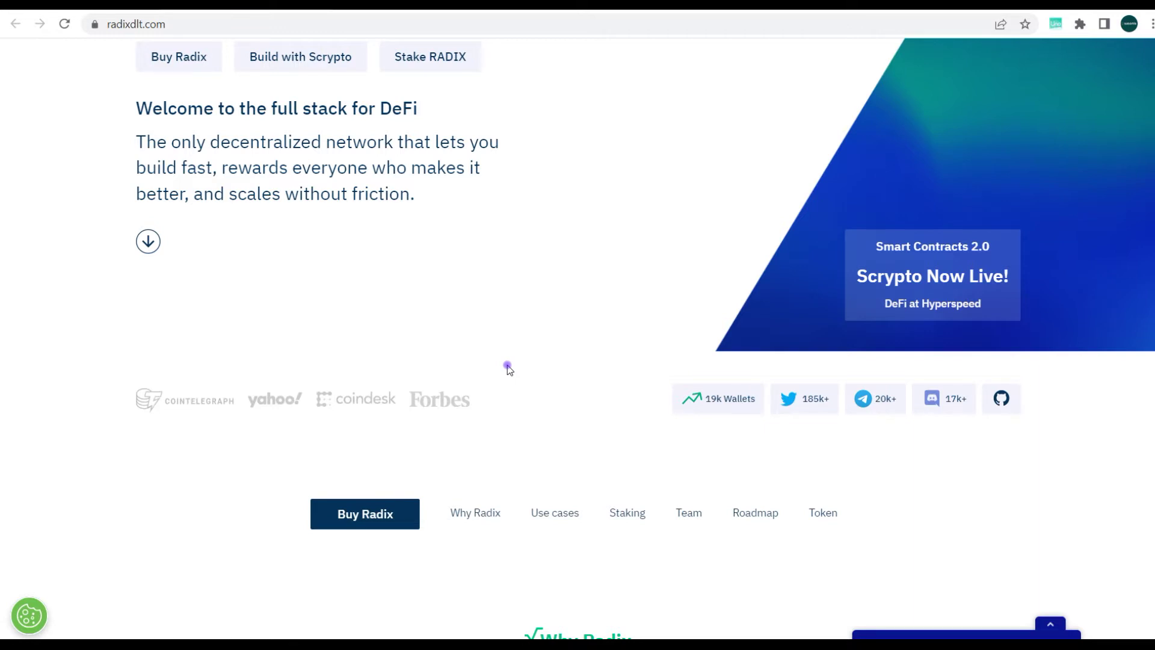
pyautogui.scroll(-1, 523, 325)
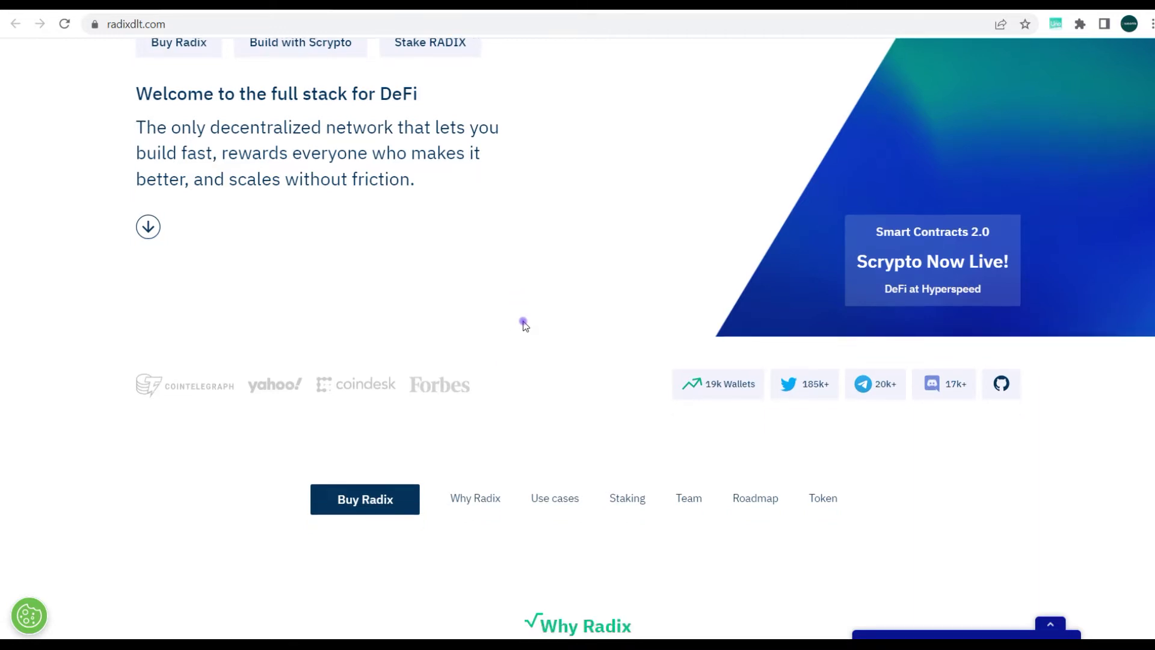
pyautogui.scroll(-4, 523, 325)
pyautogui.scroll(-9, 523, 323)
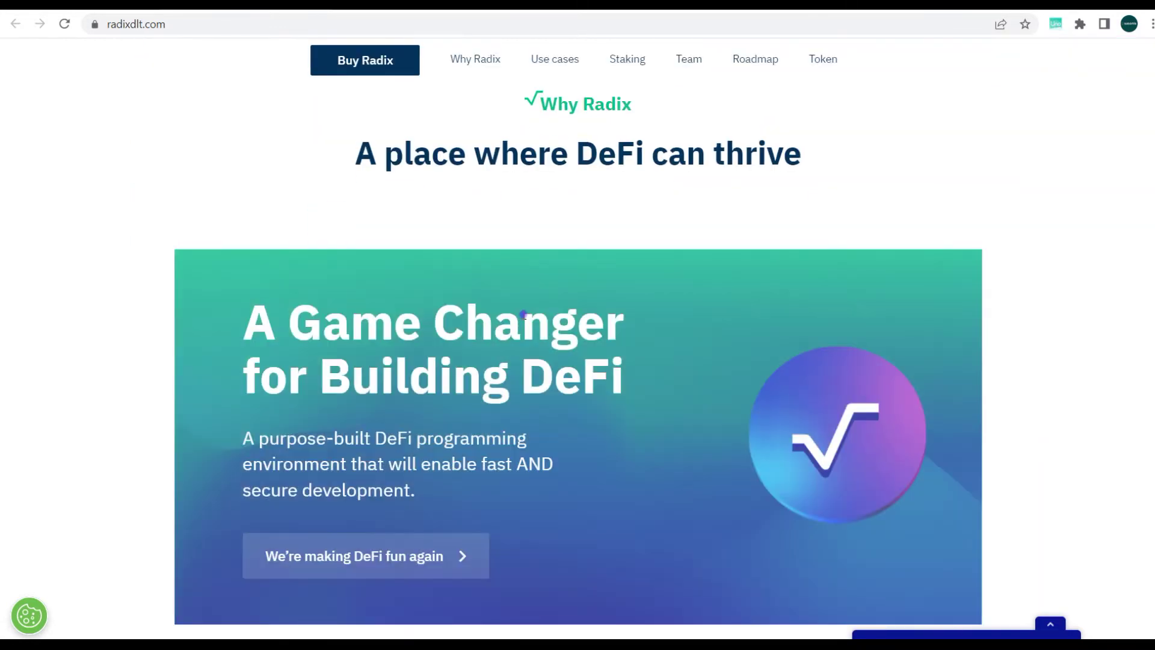
pyautogui.scroll(-15, 527, 301)
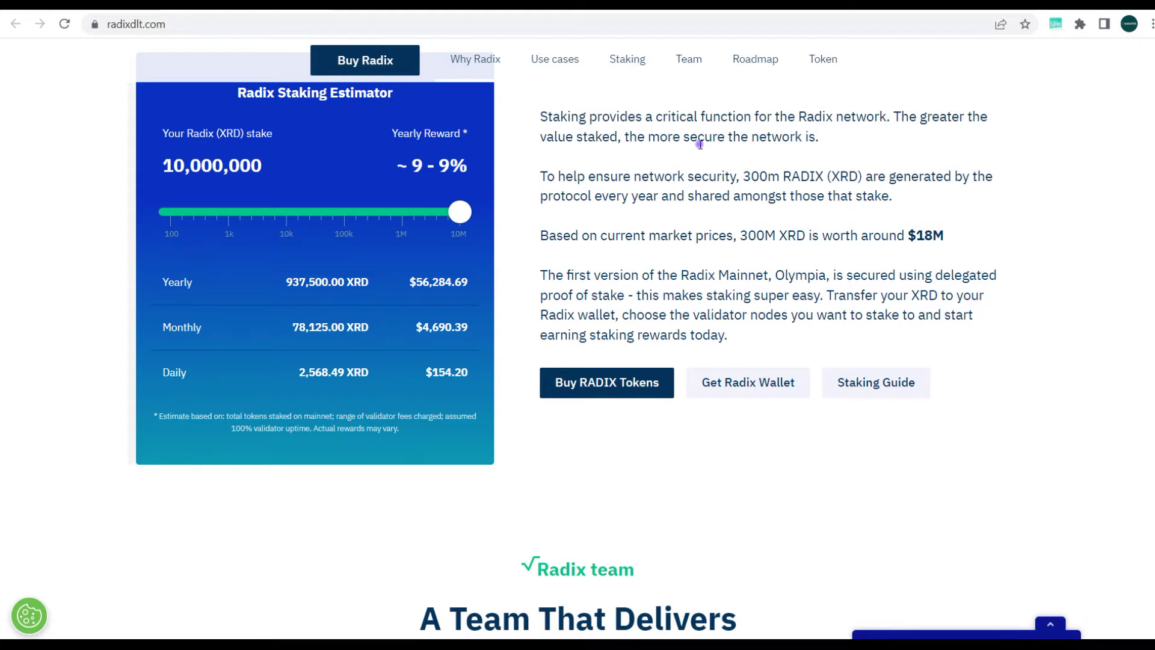
pyautogui.scroll(2, 700, 145)
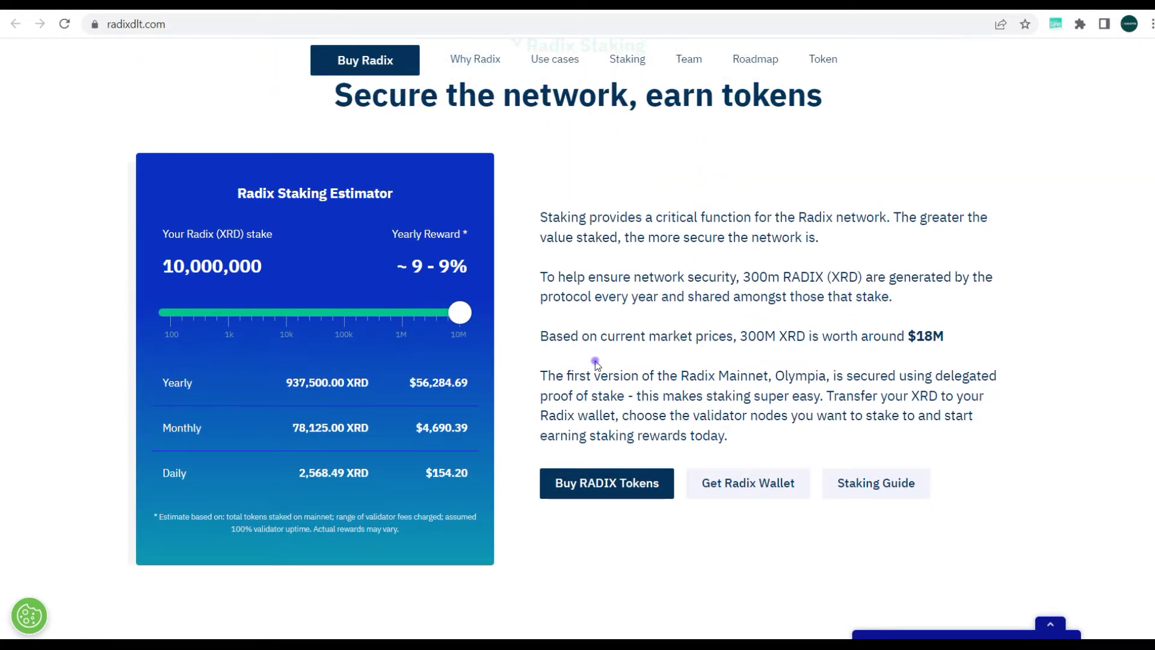
# Follow 'Get Radix Wallet' to wallet.radixdlt.com and look through its download options
pyautogui.click(749, 487)
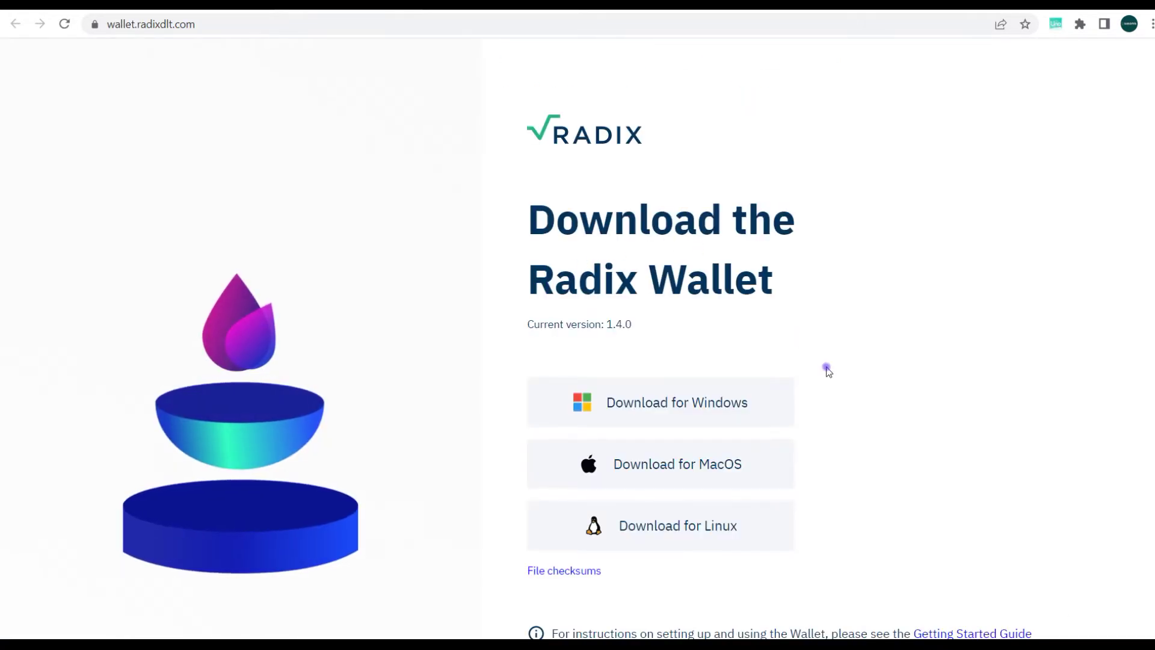
pyautogui.scroll(-1, 828, 370)
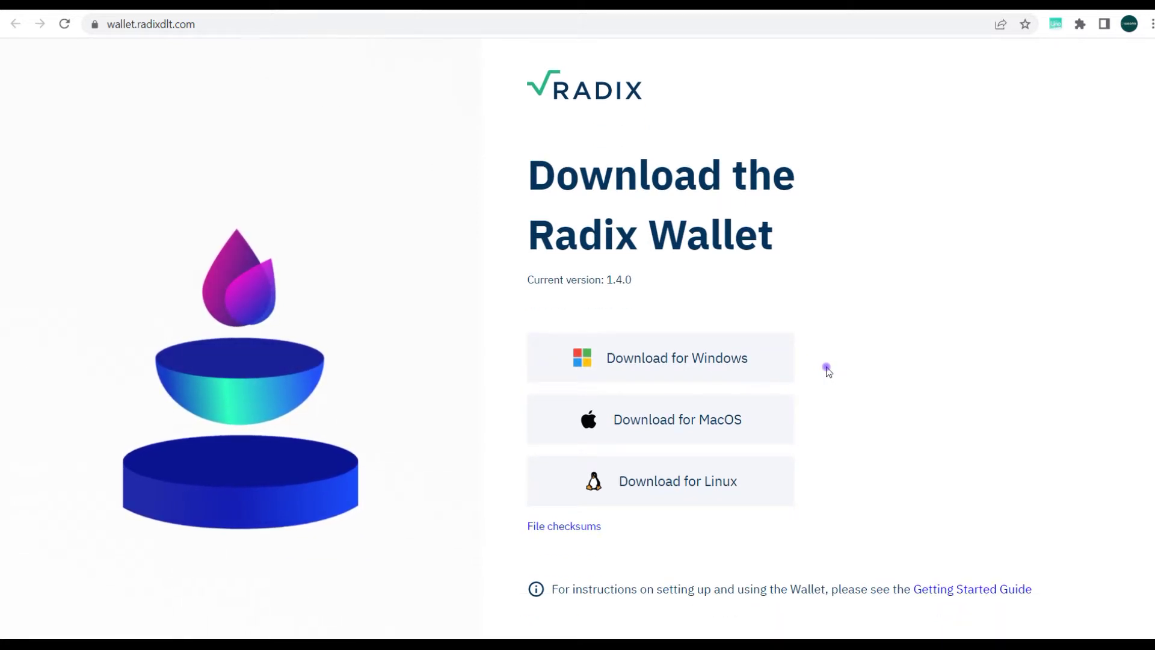
pyautogui.scroll(-1, 827, 371)
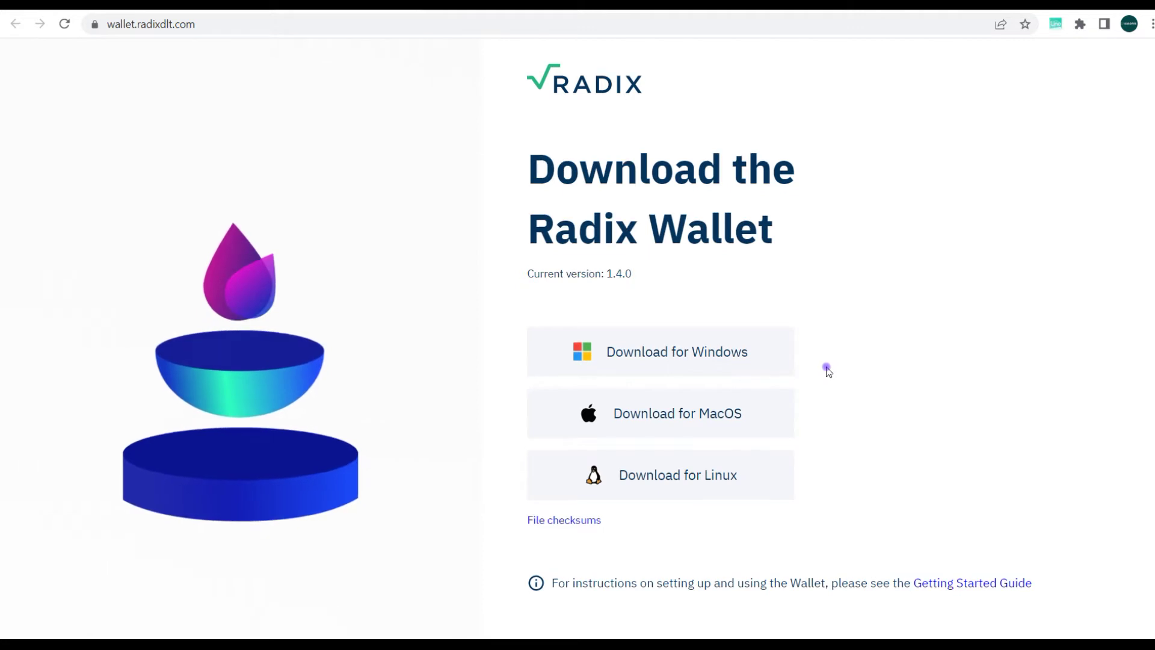
pyautogui.scroll(-2, 828, 371)
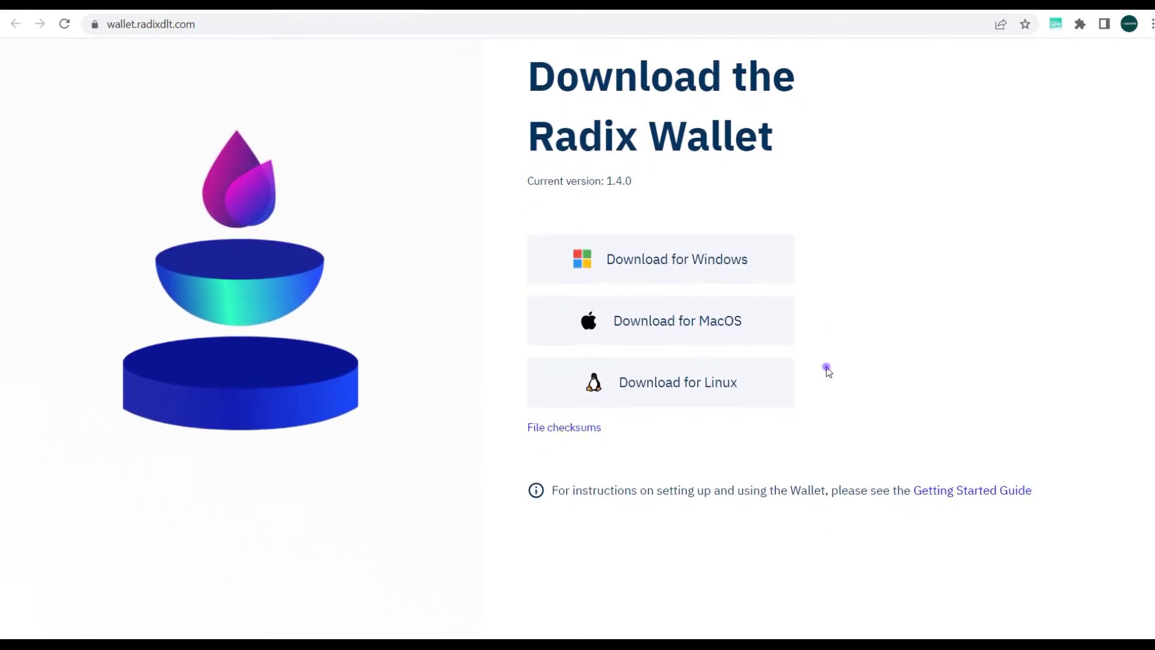
pyautogui.scroll(-1, 828, 371)
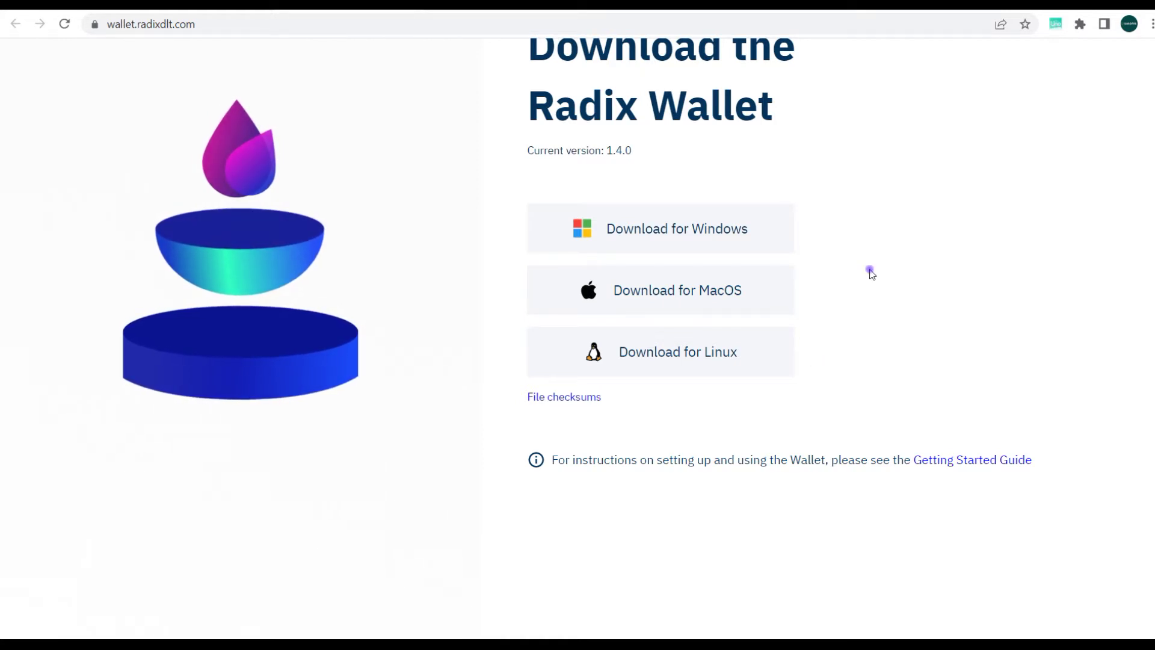
pyautogui.scroll(4, 872, 199)
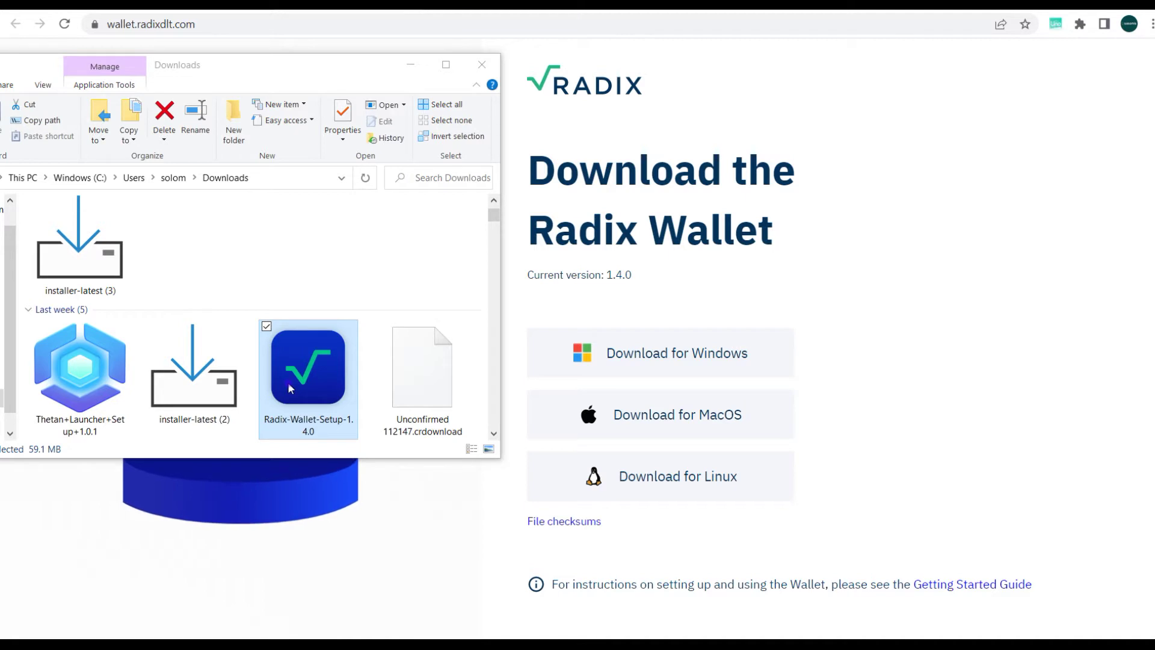
# Run Radix-Wallet-Setup-1.4.0 from Downloads, allowing it past the security warning
pyautogui.doubleClick(288, 389)
pyautogui.doubleClick(313, 400)
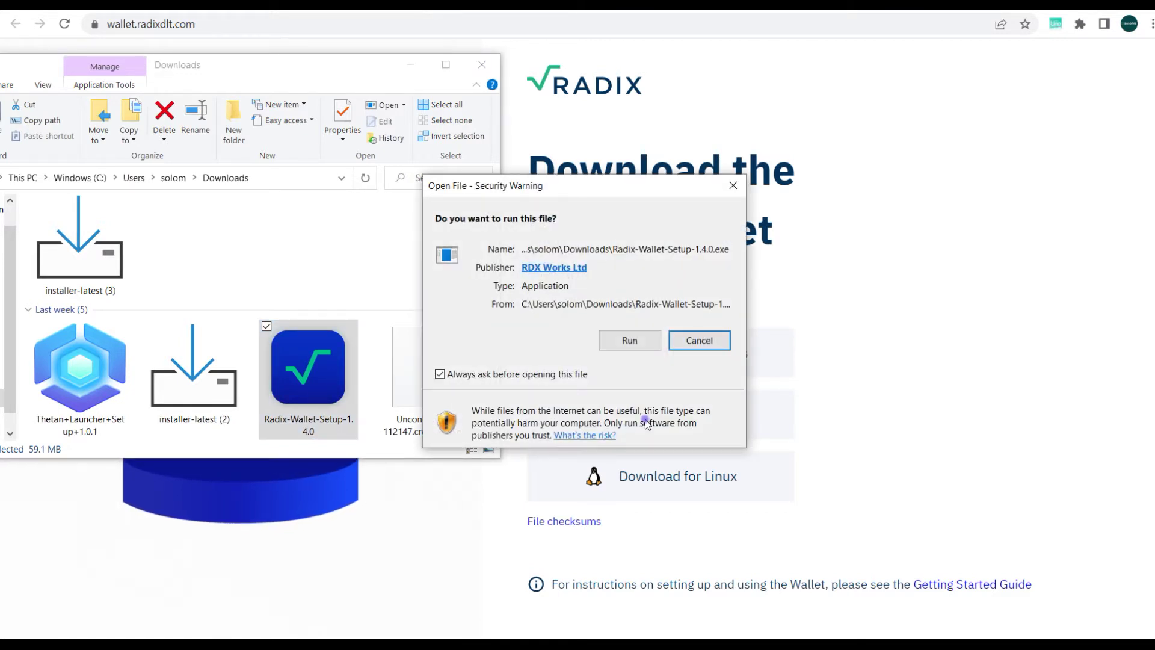
pyautogui.click(640, 340)
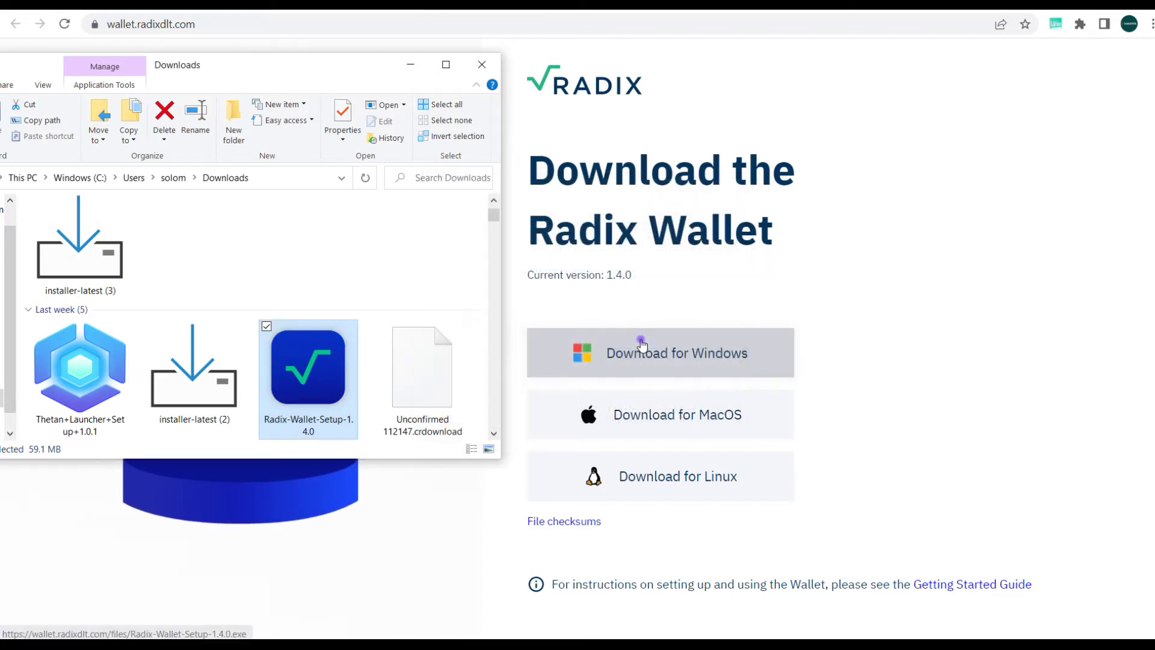
pyautogui.click(412, 65)
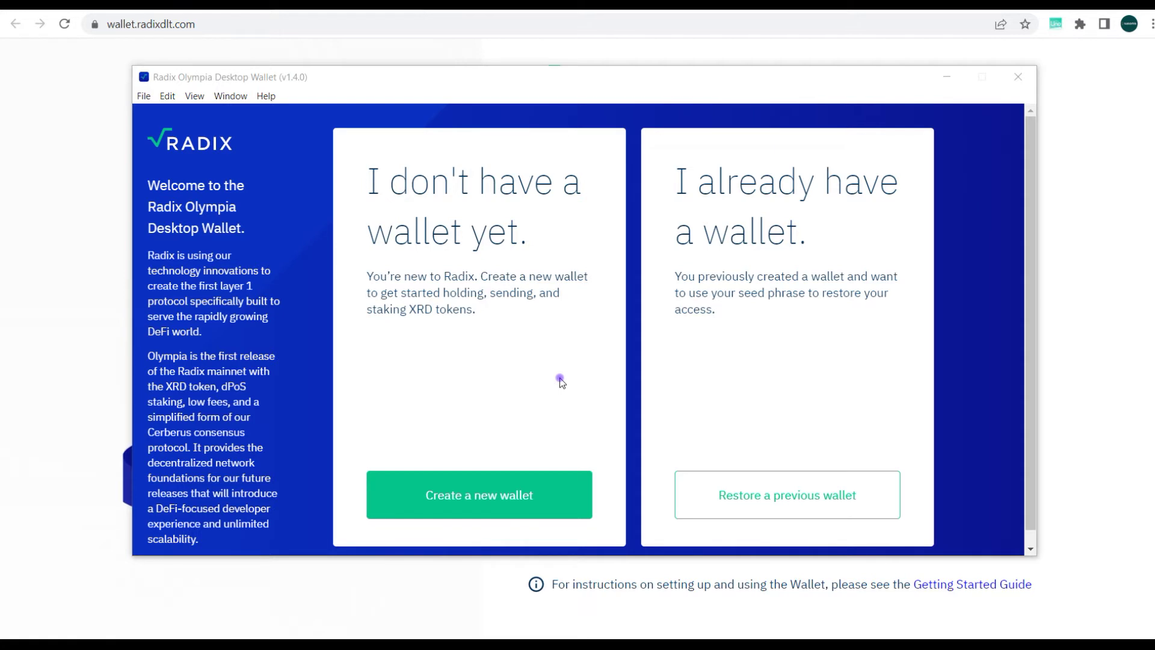
# Create a new wallet, choose the seed phrase length, and confirm the phrase is written down
pyautogui.click(502, 495)
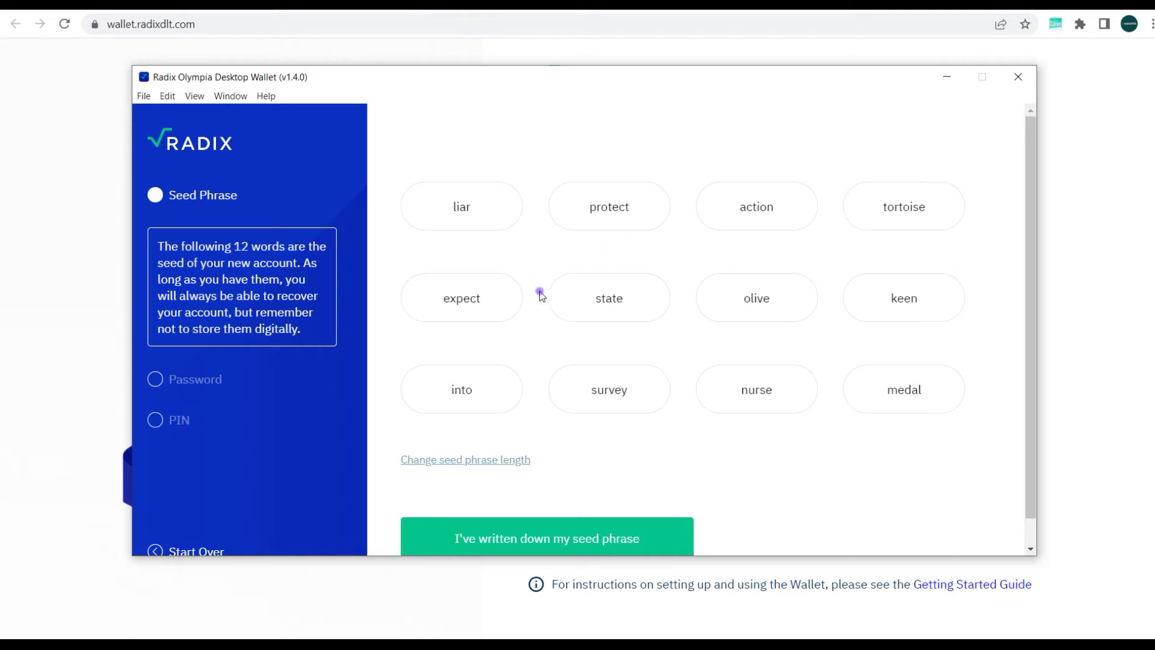
pyautogui.click(472, 461)
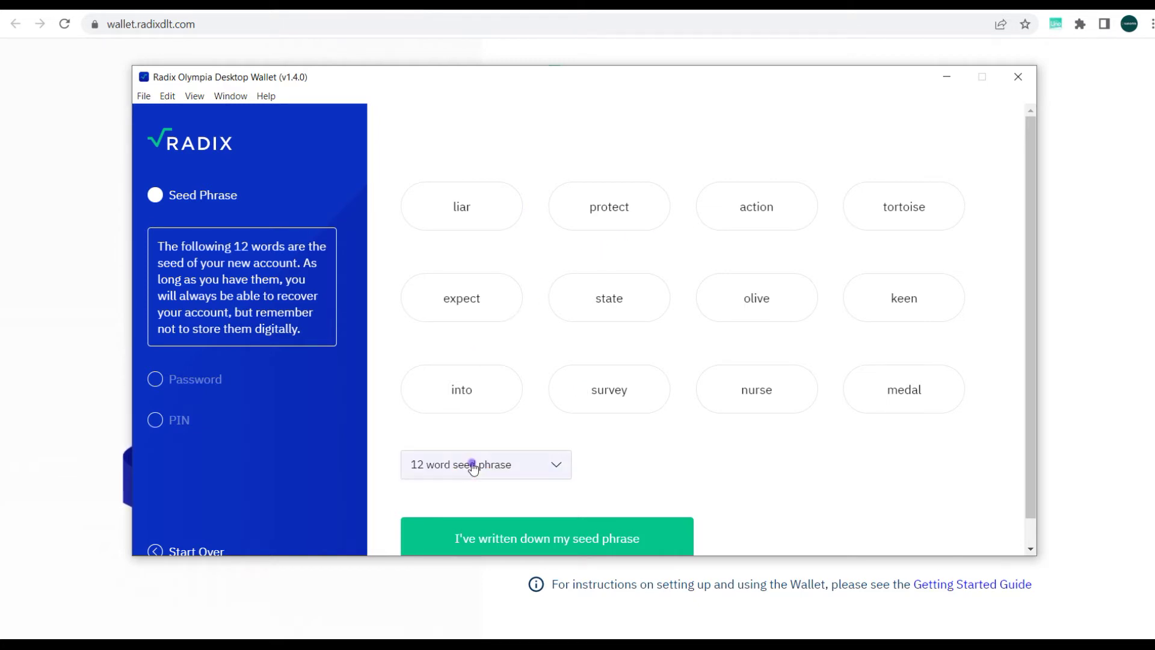
pyautogui.click(540, 471)
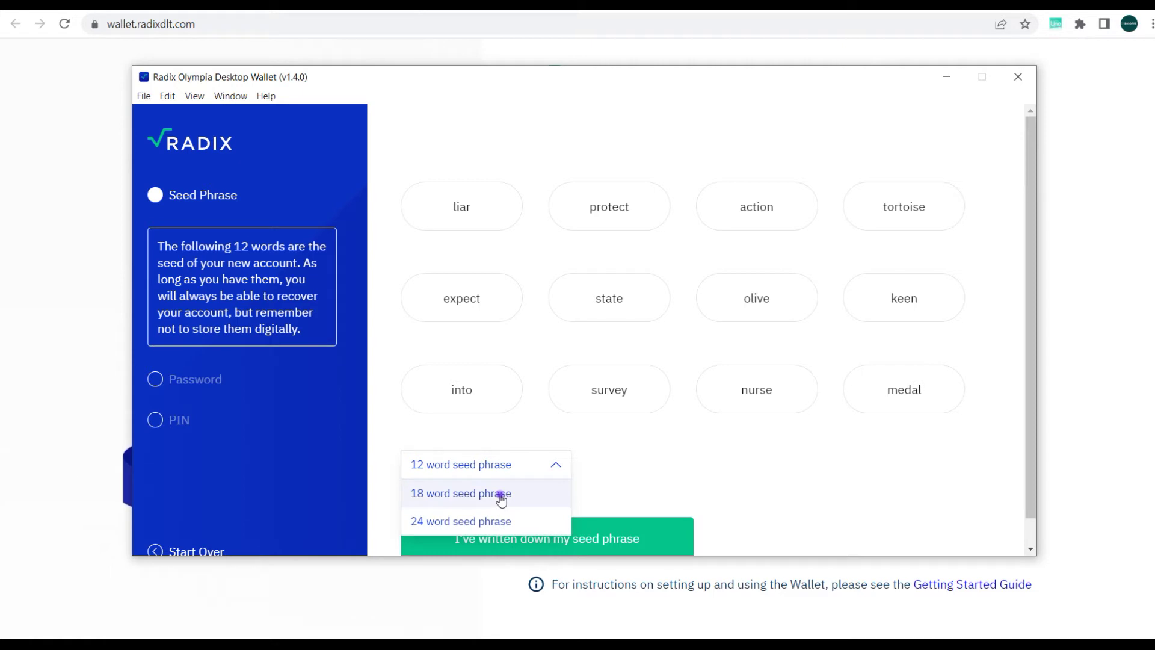
pyautogui.click(501, 500)
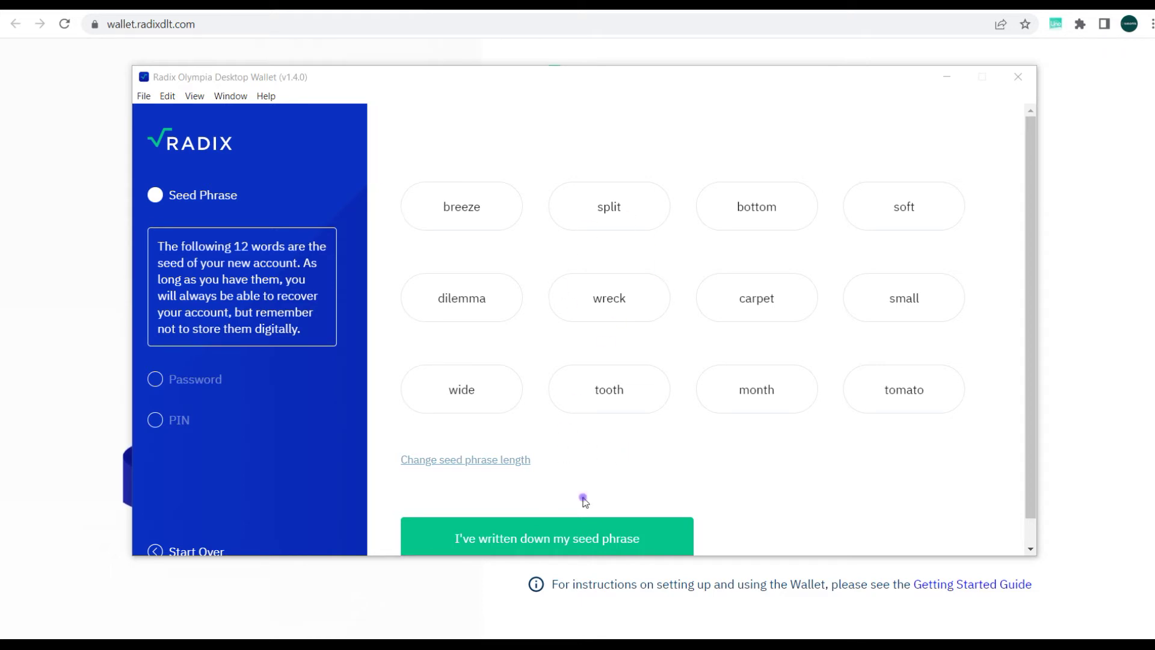
pyautogui.click(540, 540)
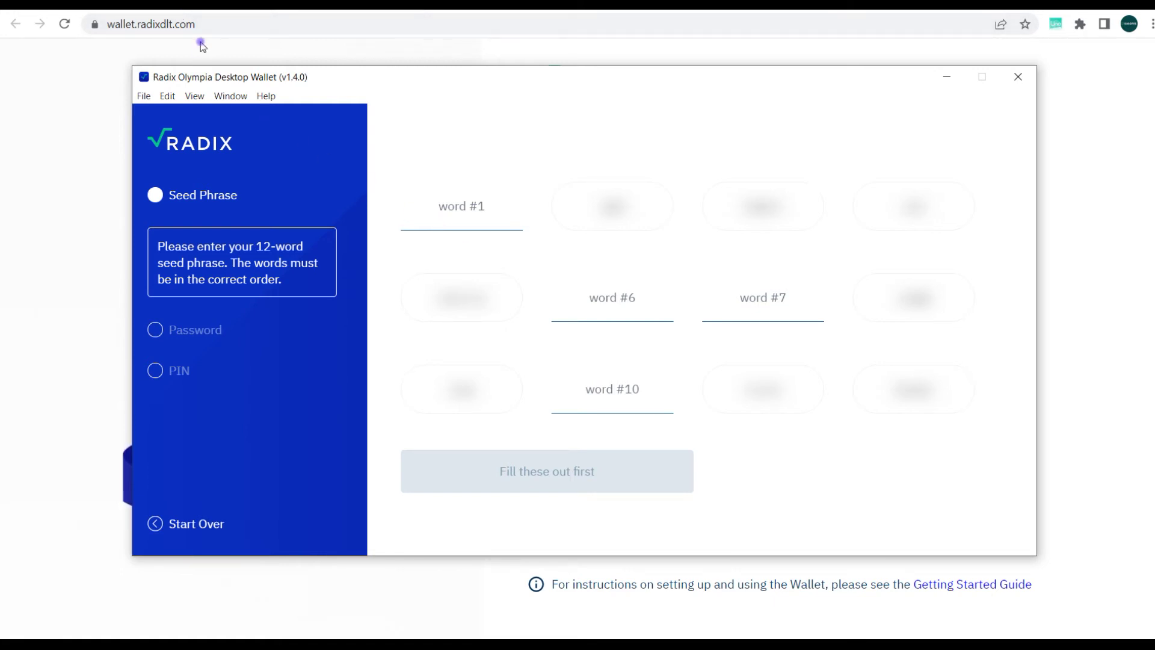
# Submit the requested seed words, then enter and confirm the wallet password
pyautogui.click(530, 563)
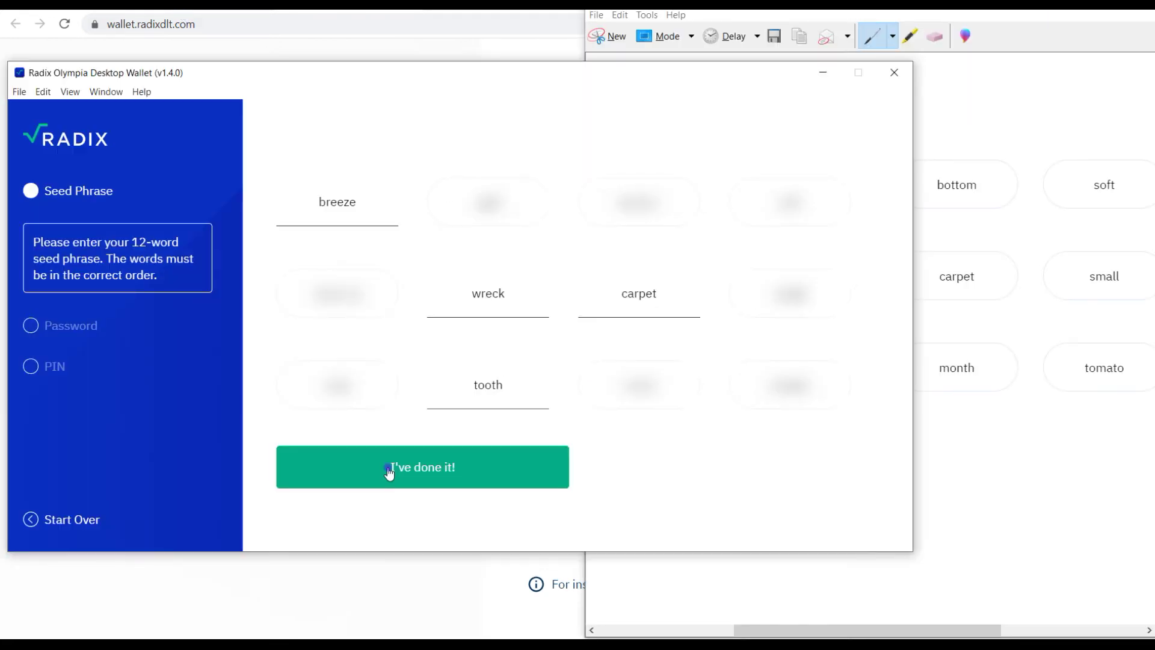
pyautogui.click(390, 473)
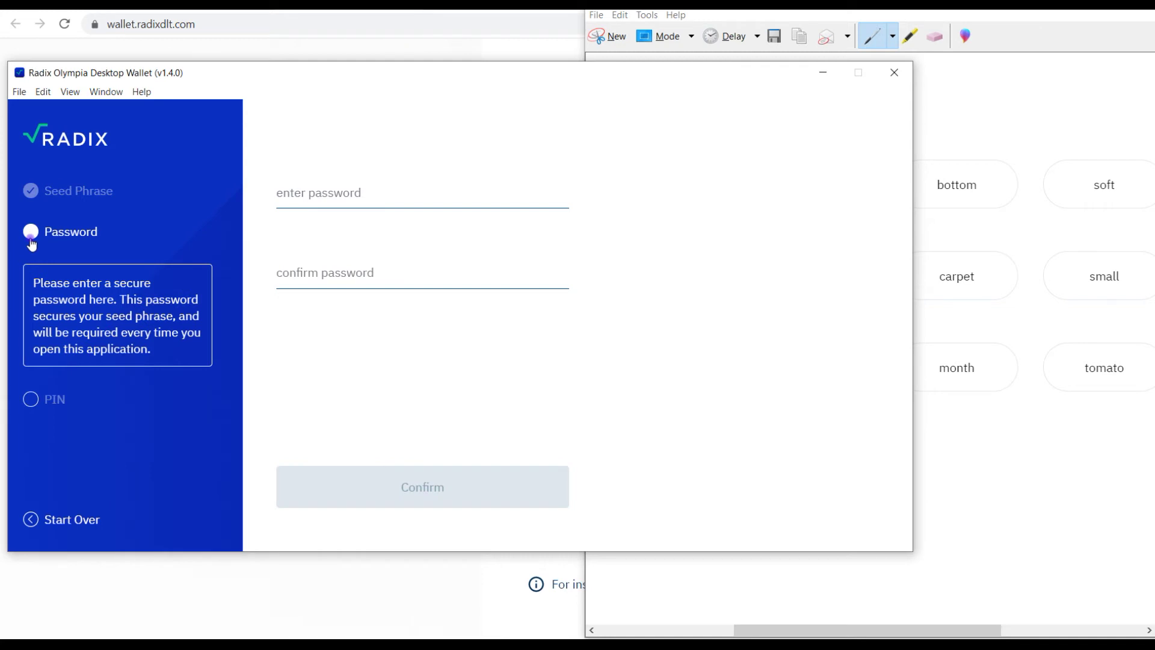
pyautogui.click(289, 193)
pyautogui.hotkey('ctrl', 'v')
pyautogui.press('Tab')
pyautogui.hotkey('ctrl', 'v')
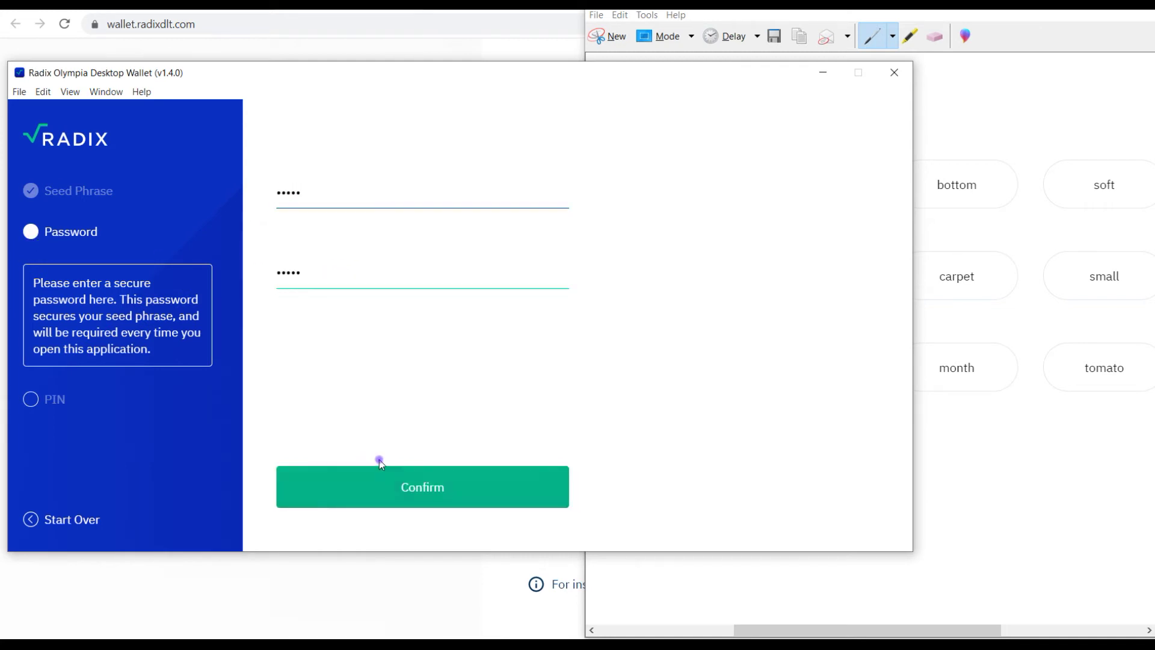
pyautogui.click(369, 488)
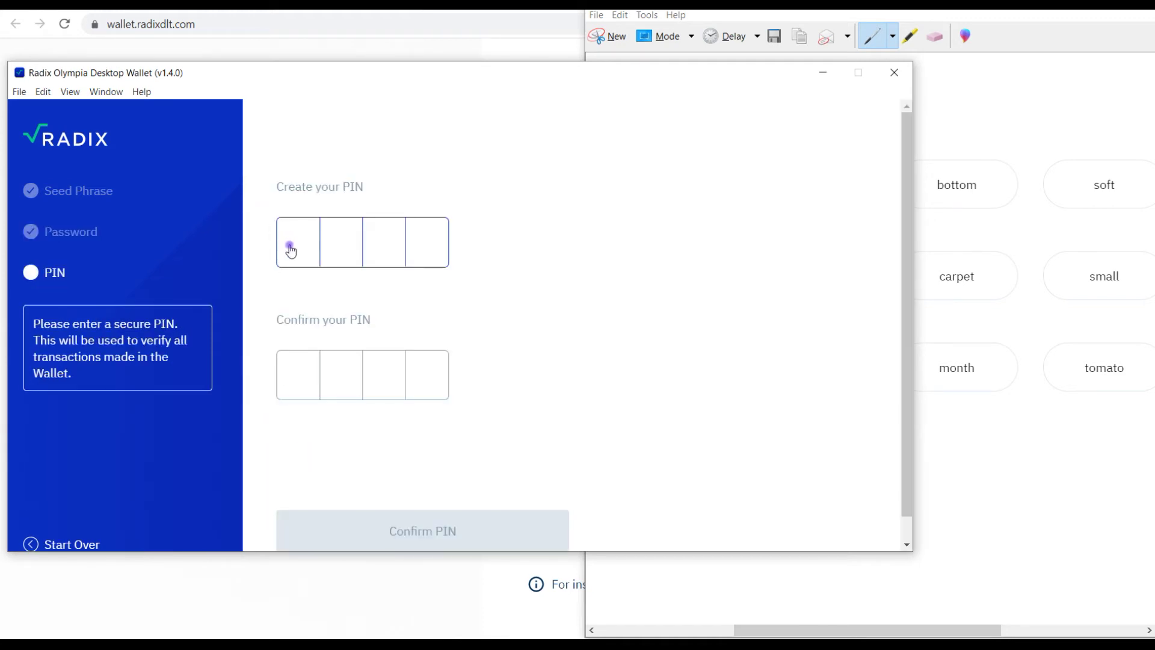
# Enter a four-digit PIN and repeat it to confirm
pyautogui.click(291, 250)
pyautogui.write('0000')
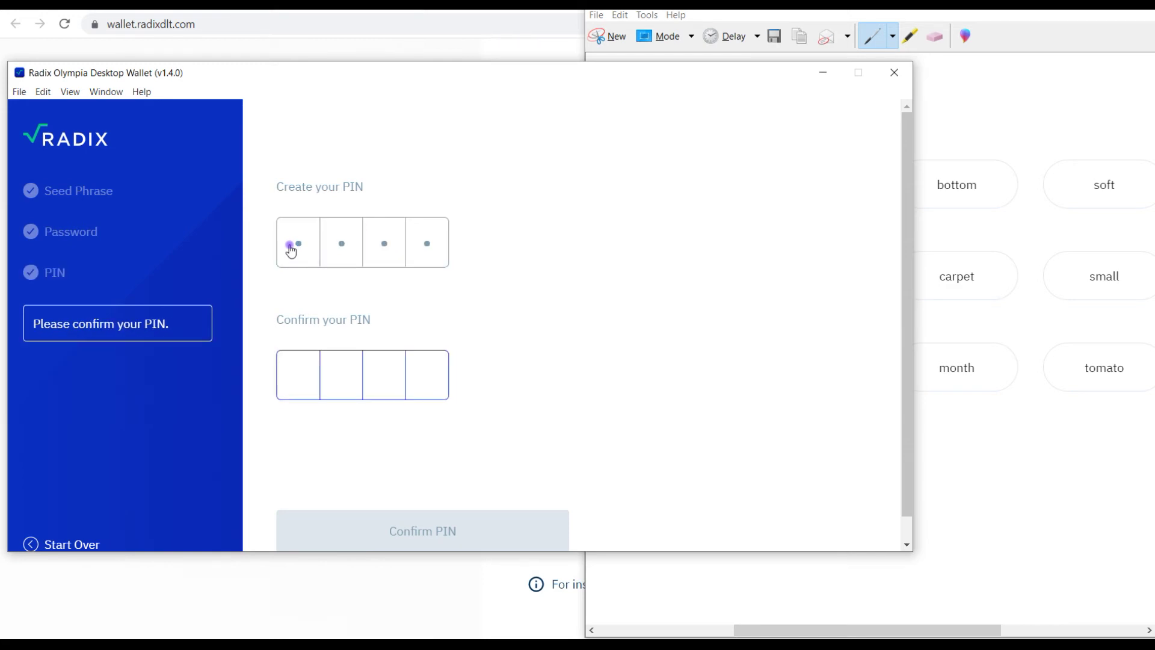
pyautogui.write('0000')
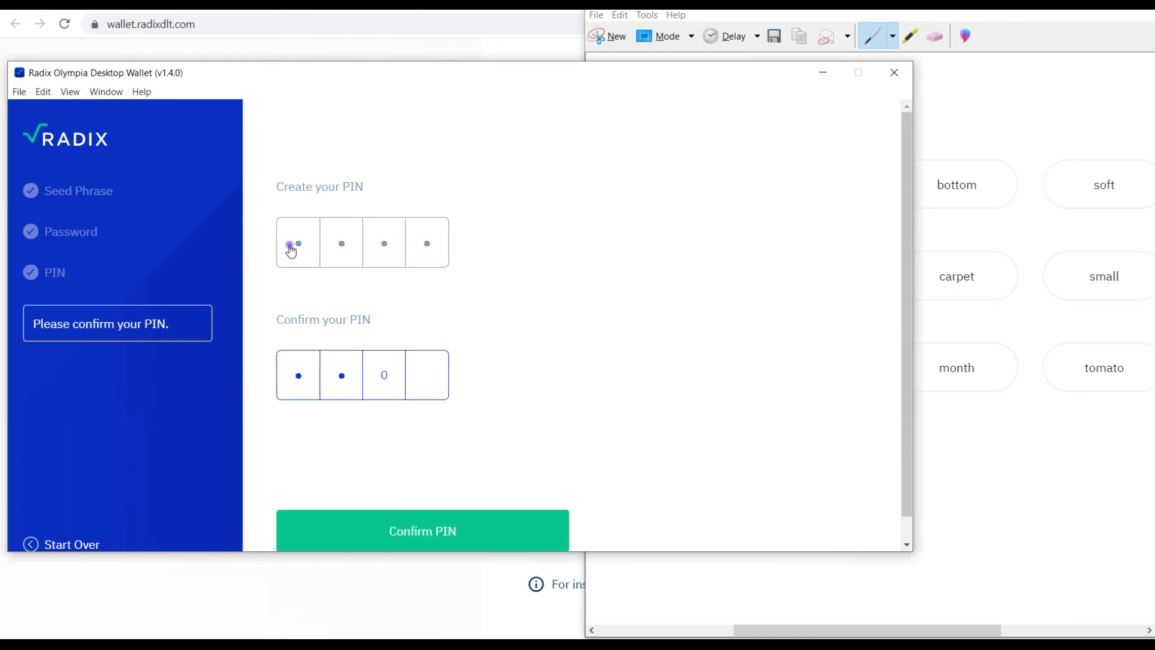
pyautogui.click(399, 531)
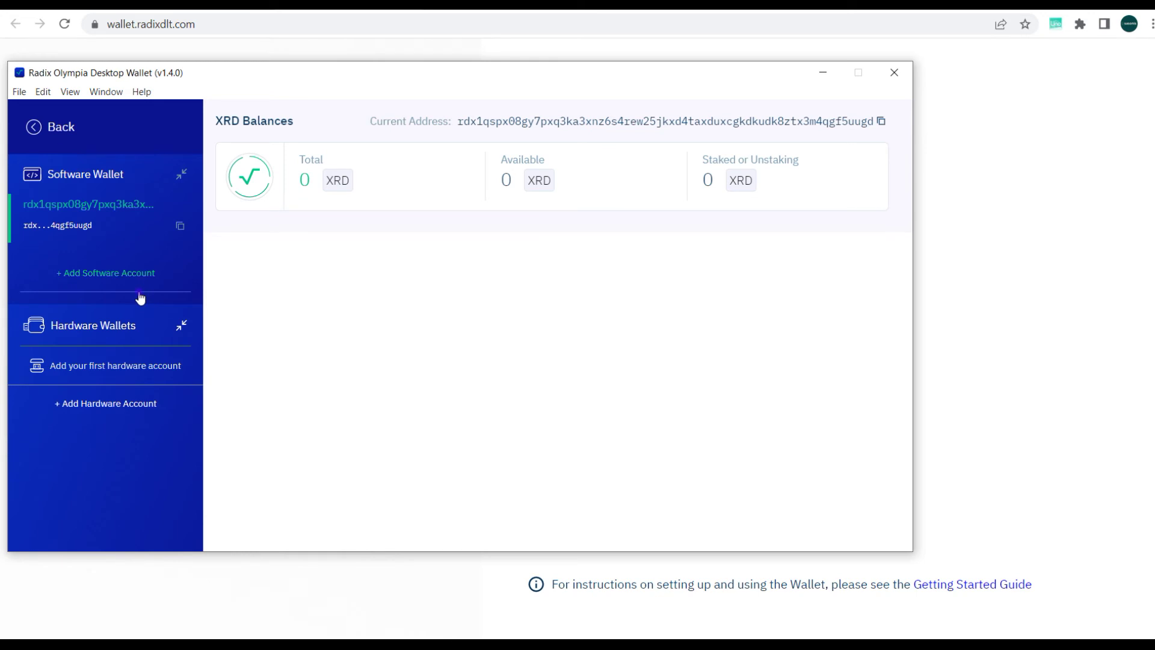
# Toggle the Hardware Wallets section, then select the software account in the sidebar
pyautogui.click(181, 325)
pyautogui.click(181, 325)
pyautogui.click(182, 326)
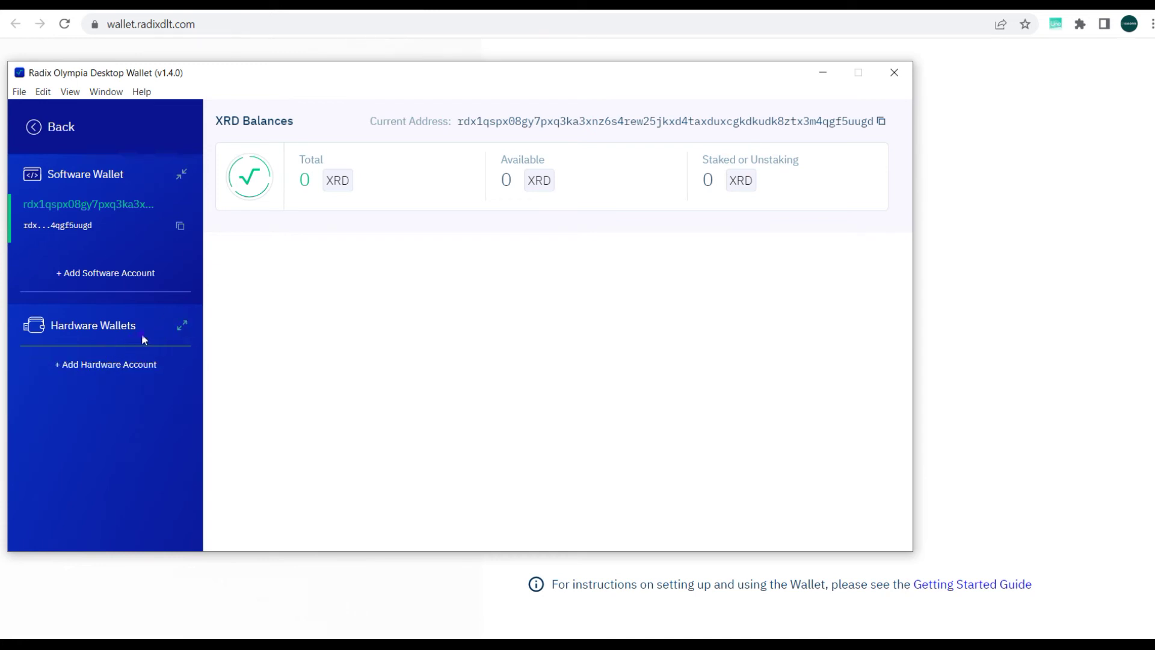
pyautogui.click(184, 326)
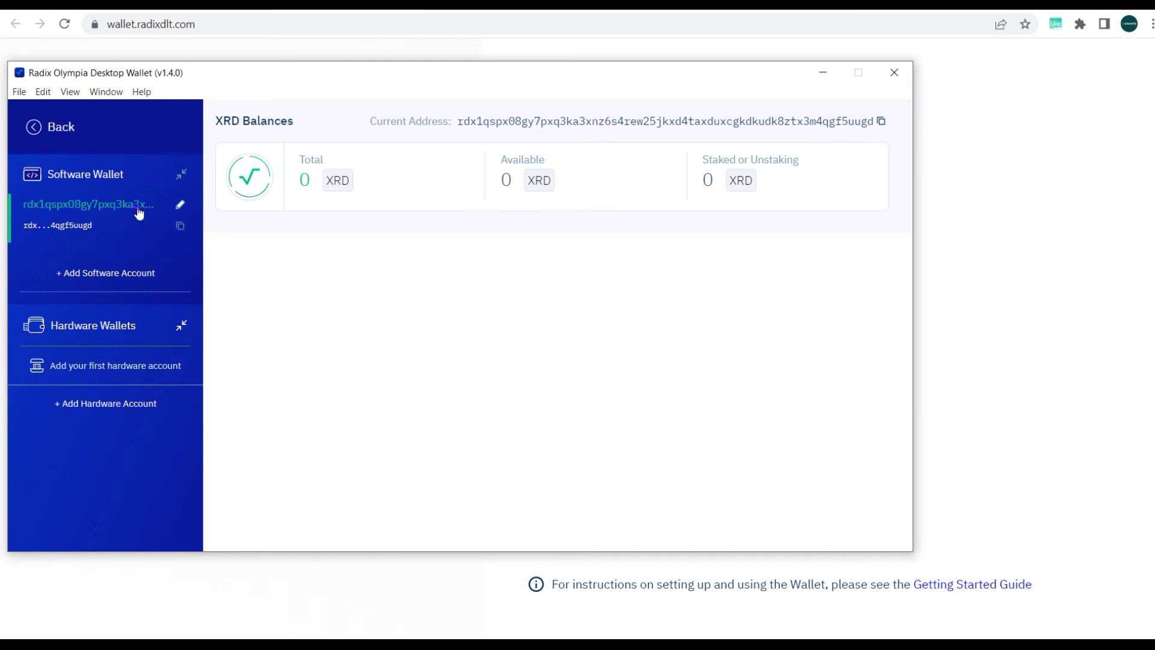
pyautogui.click(125, 243)
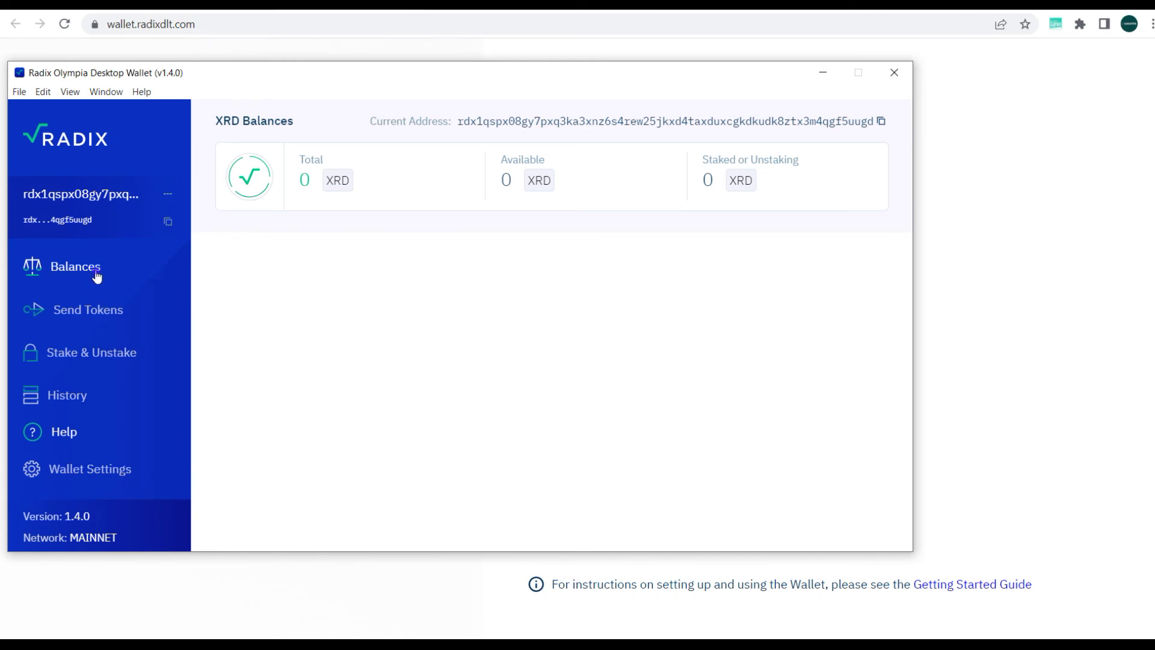
# Browse the Send Tokens, Stake & Unstake and History pages, then go to Wallet Settings
pyautogui.click(108, 312)
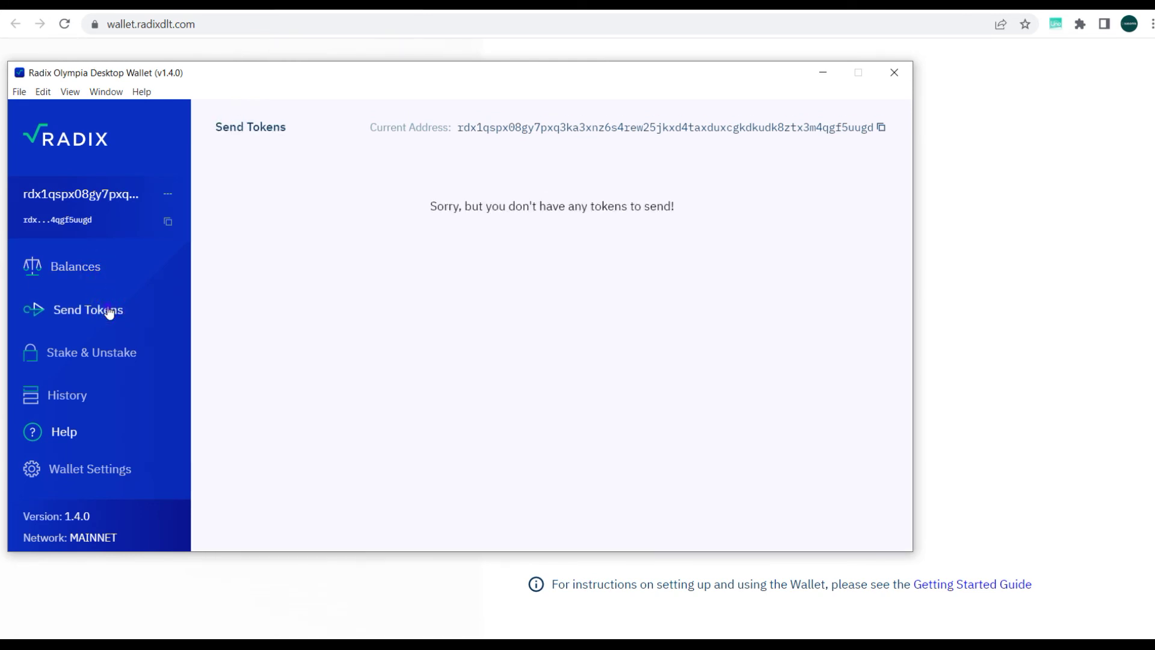
pyautogui.click(101, 359)
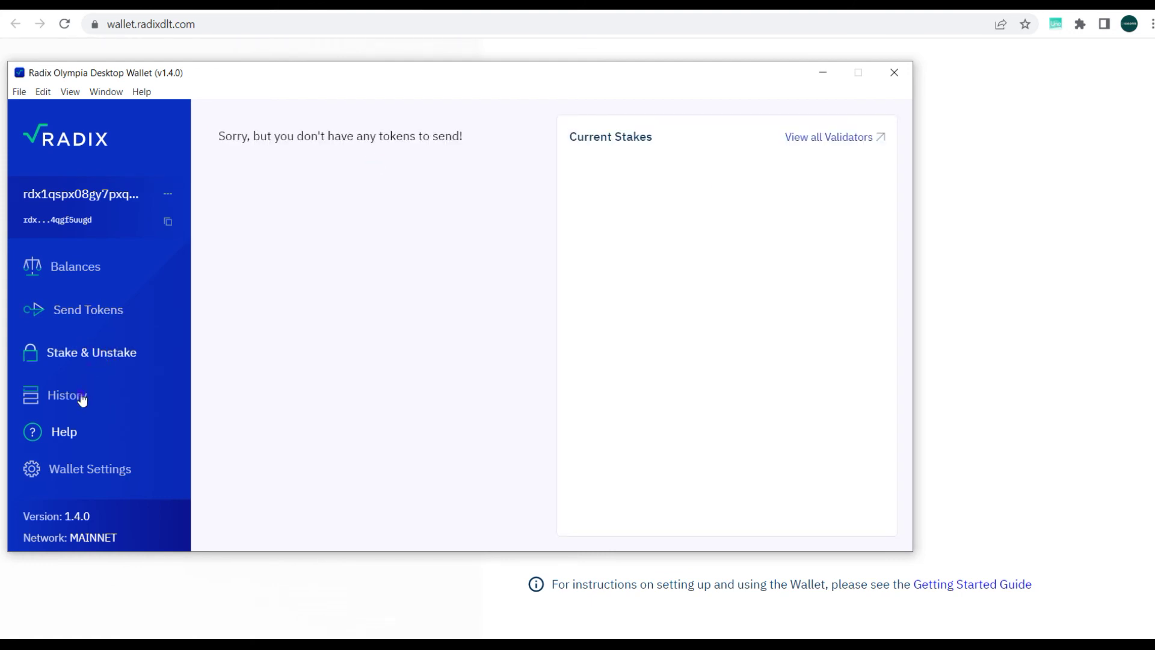
pyautogui.click(822, 139)
pyautogui.click(67, 397)
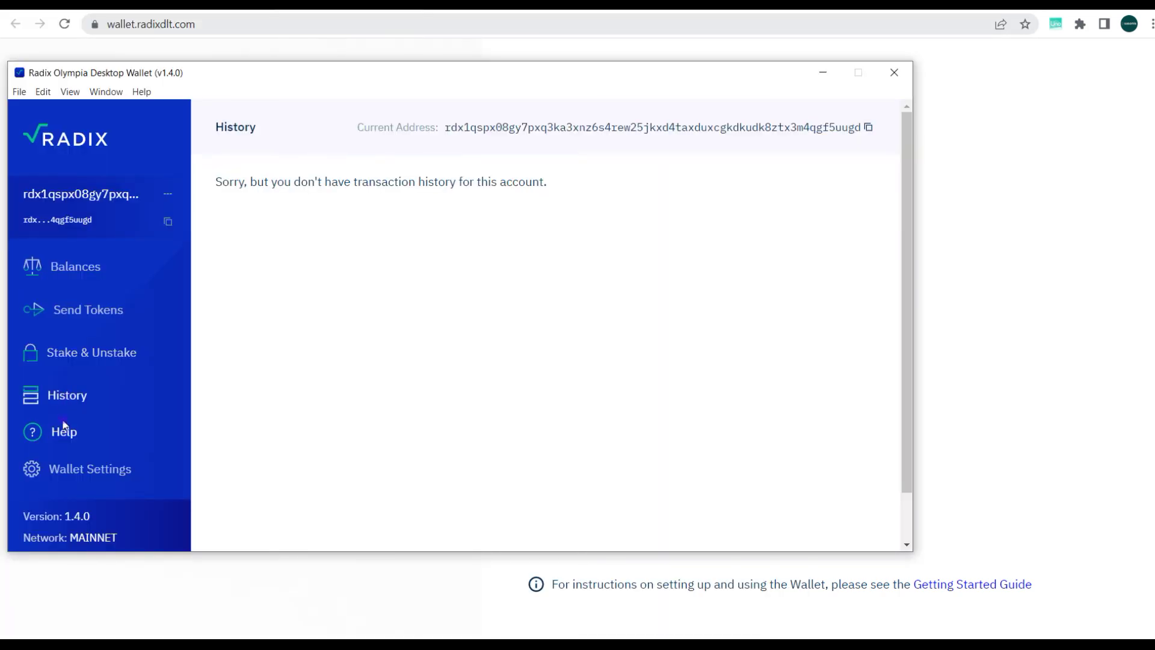
pyautogui.click(71, 474)
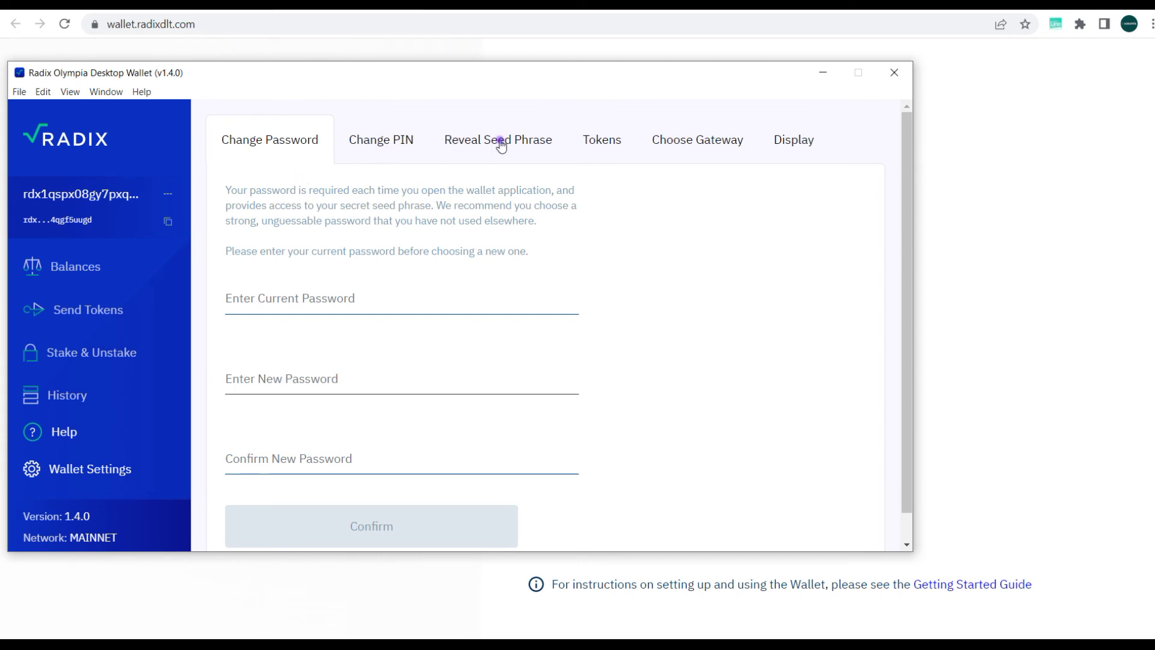
pyautogui.click(595, 143)
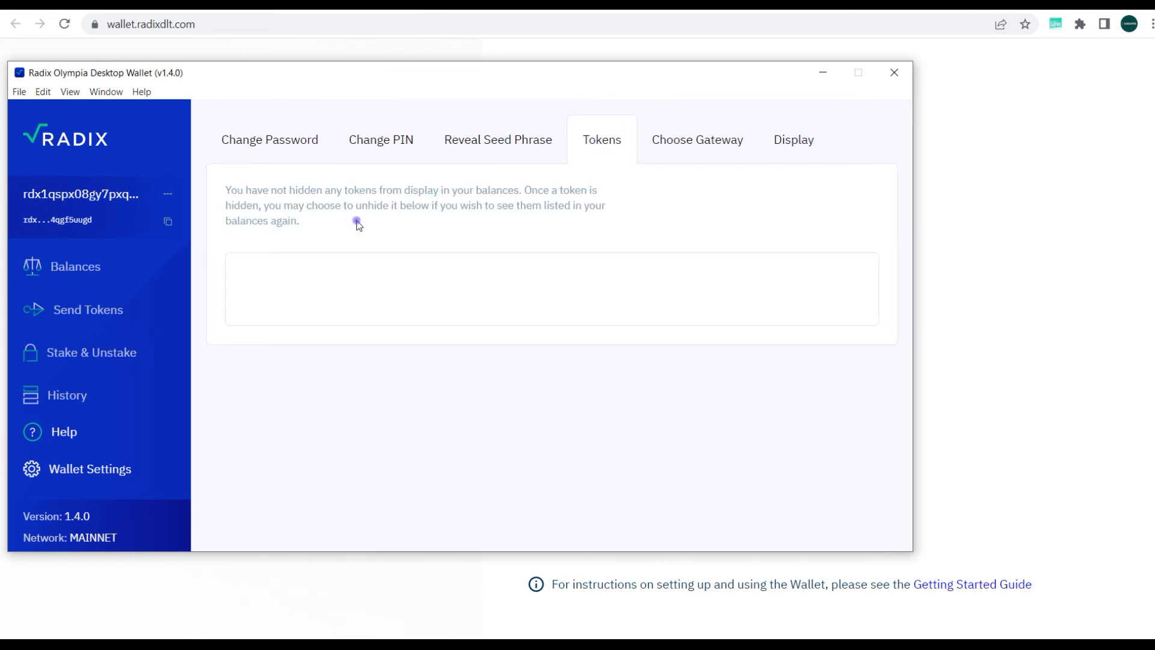
pyautogui.click(247, 148)
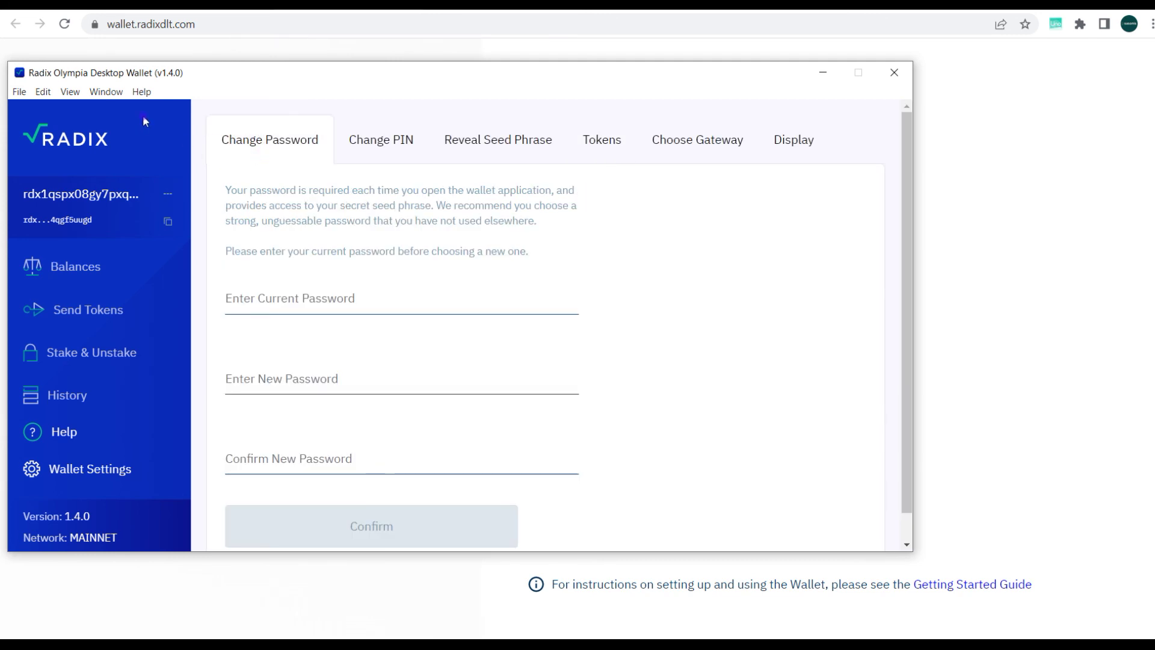